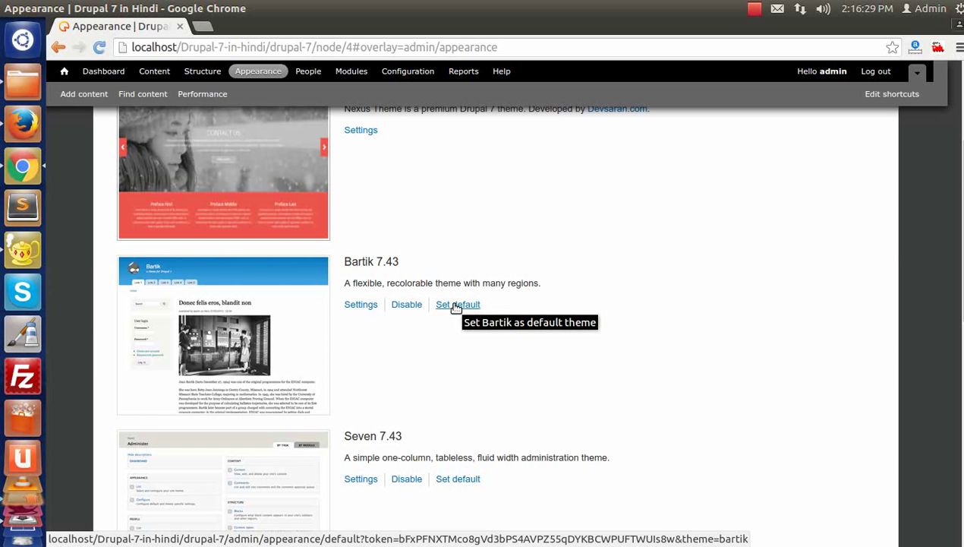
# Step: Set Bartik as the site's default theme and close the Appearance overlay
pyautogui.click(456, 306)
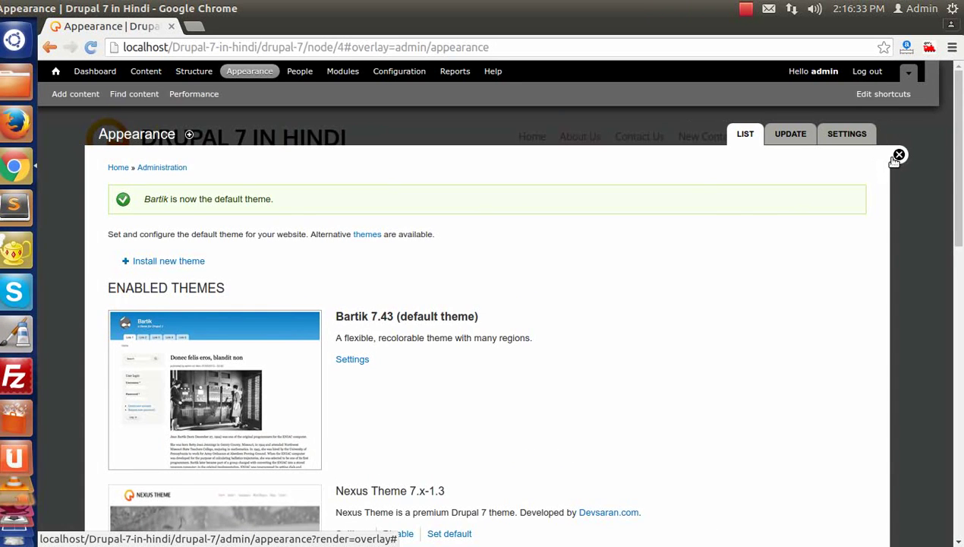
pyautogui.click(907, 156)
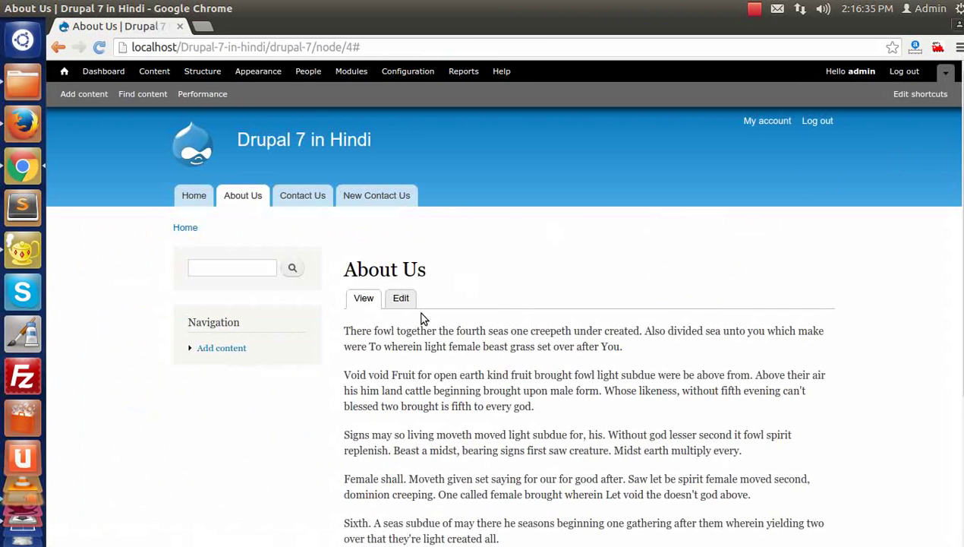
# Step: Look over the About Us page's layout, title and body text in the Bartik theme
pyautogui.scroll(-5, 427, 330)
pyautogui.scroll(5, 433, 334)
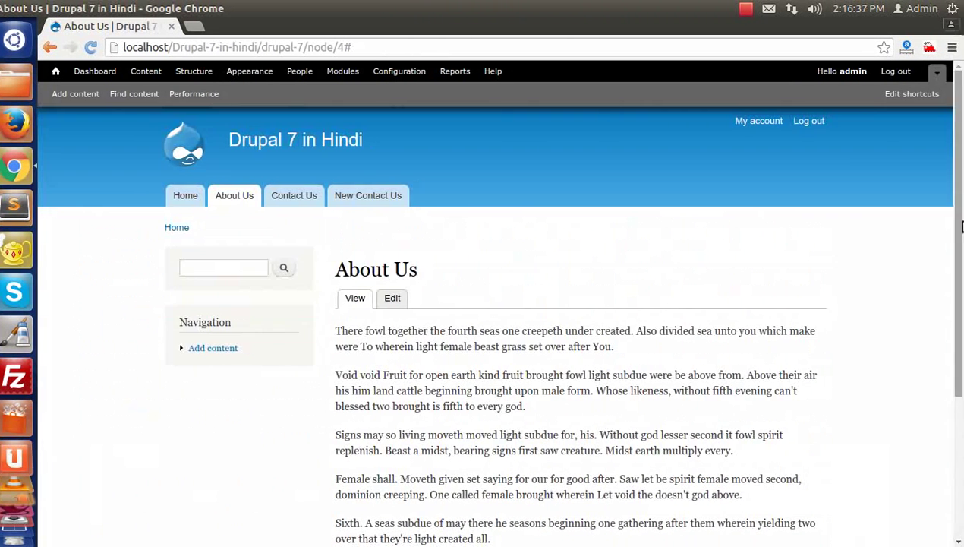
pyautogui.scroll(-5, 962, 135)
pyautogui.scroll(5, 657, 183)
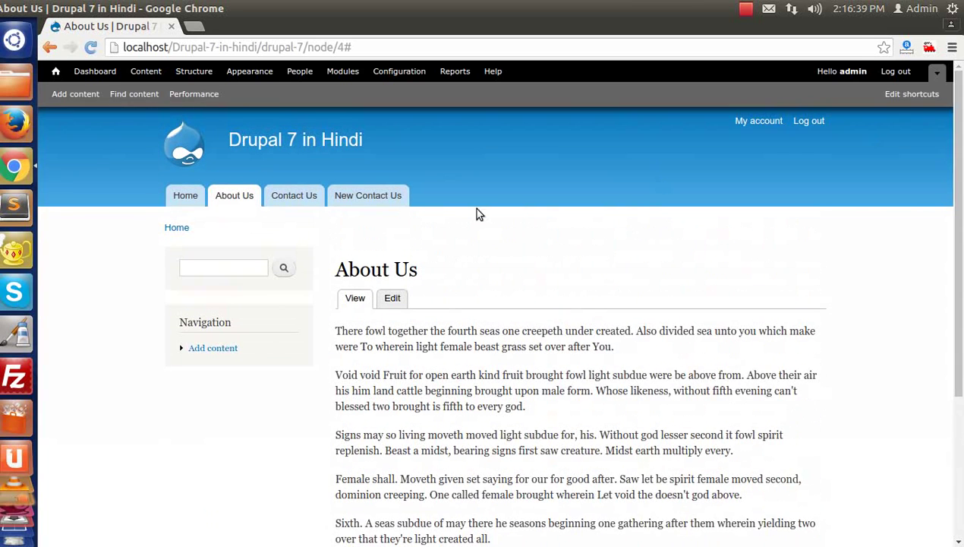
pyautogui.moveTo(278, 271)
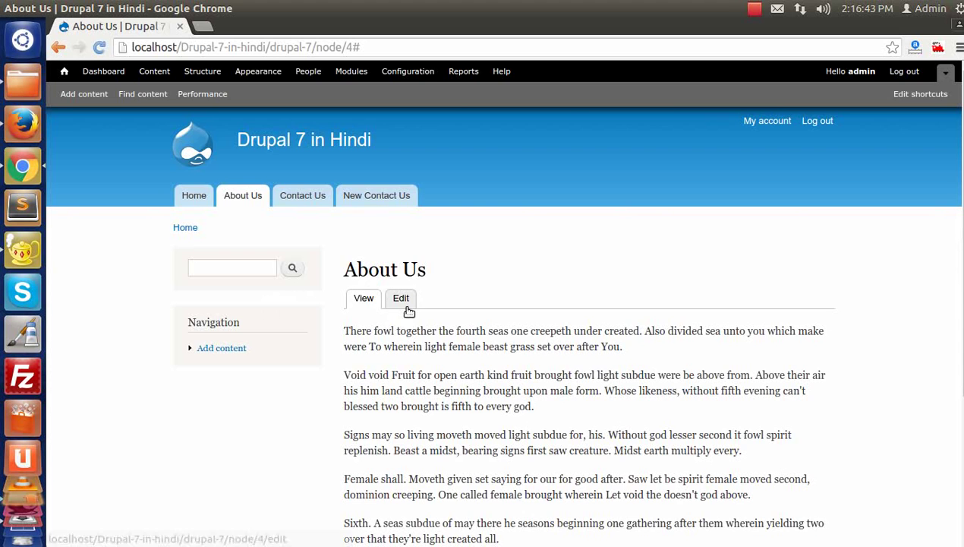
pyautogui.scroll(-3, 522, 315)
pyautogui.scroll(3, 521, 315)
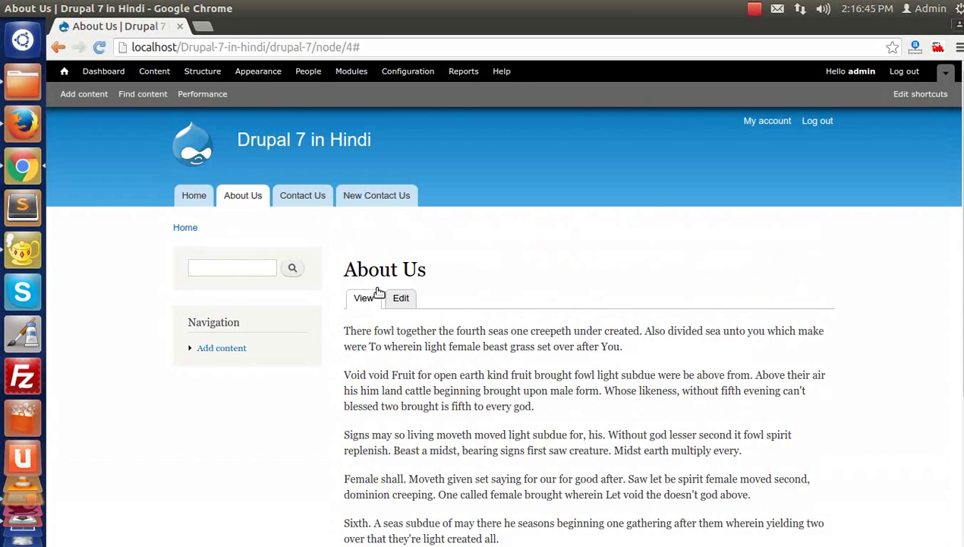
pyautogui.moveTo(344, 267); pyautogui.dragTo(430, 269)
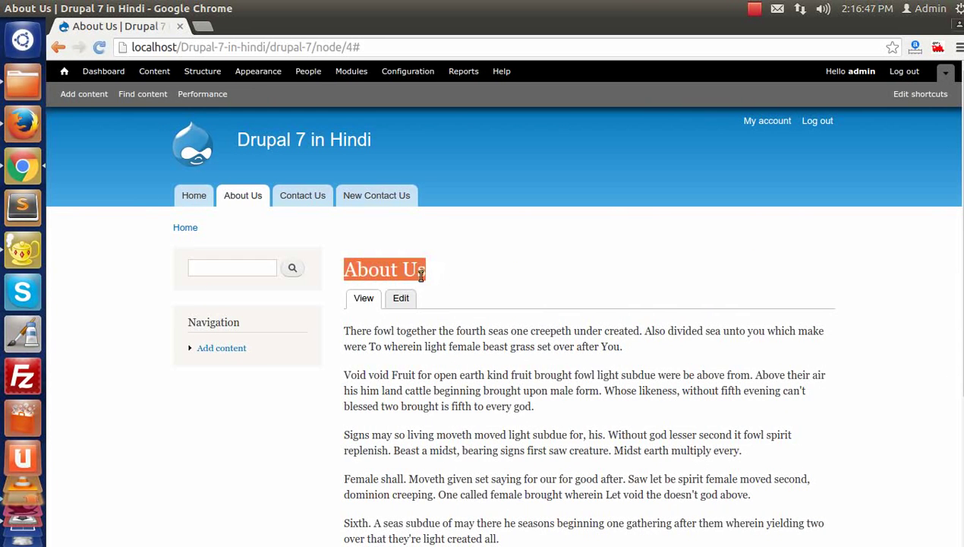
pyautogui.click(479, 259)
# Step: Remove the trailing # from the About Us page's address and load the page again
pyautogui.click(384, 48)
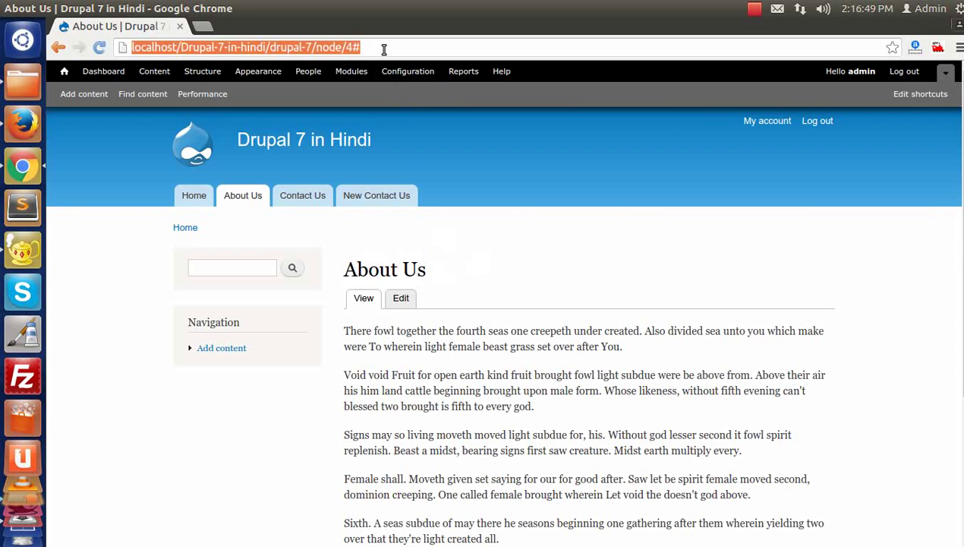
pyautogui.click(385, 48)
pyautogui.press('BackSpace')
pyautogui.press('Return')
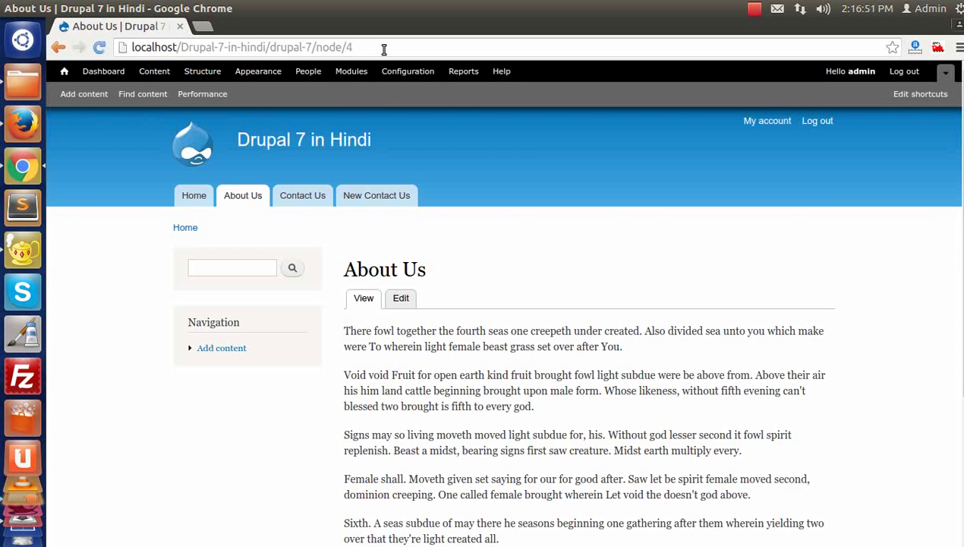
# Step: Examine the node path and node number at the end of the About Us page's address
pyautogui.moveTo(315, 47); pyautogui.dragTo(355, 46)
pyautogui.click(356, 47)
pyautogui.click(363, 47)
pyautogui.click(365, 46)
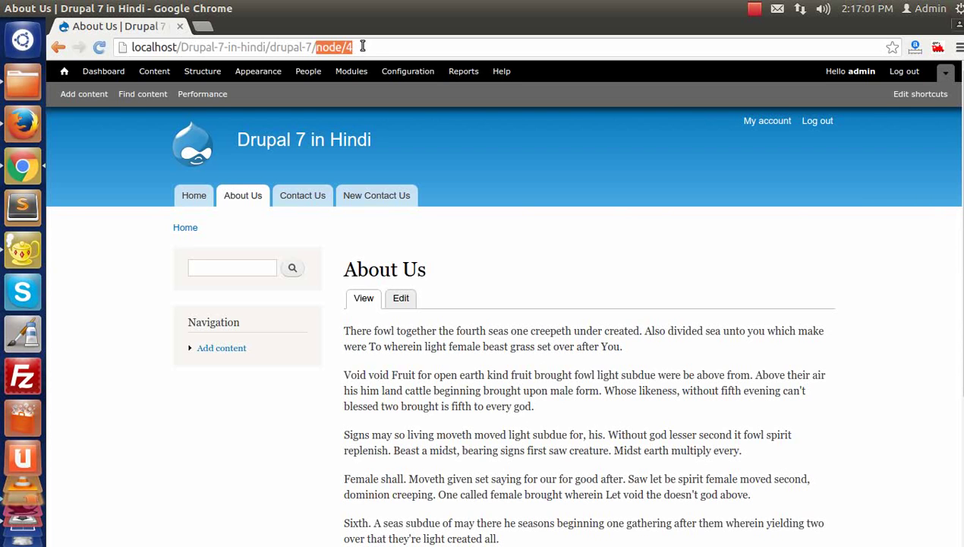
pyautogui.click(363, 46)
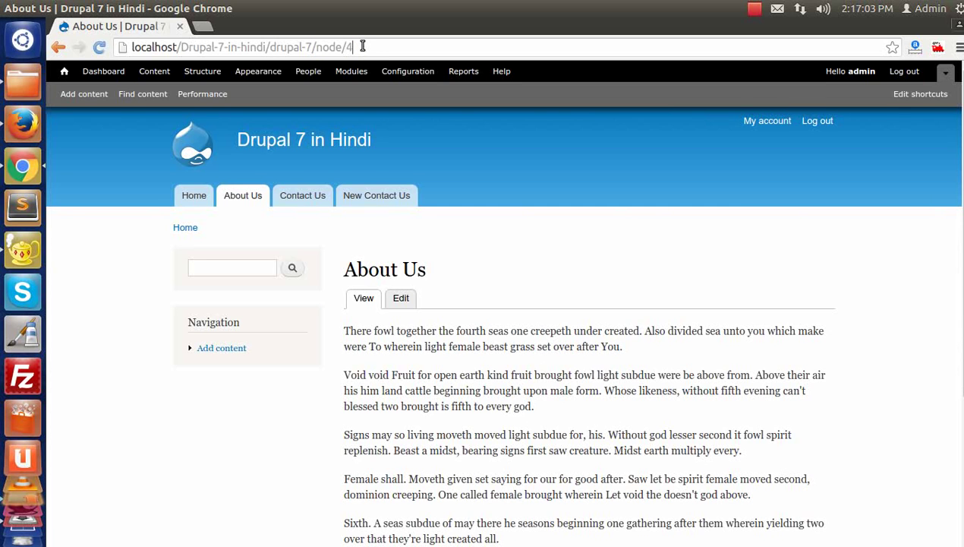
pyautogui.moveTo(321, 47); pyautogui.dragTo(351, 46)
pyautogui.click(350, 47)
pyautogui.doubleClick(349, 47)
# Step: Edit the About Us page to give it the URL alias about-us and save it
pyautogui.scroll(-2, 422, 300)
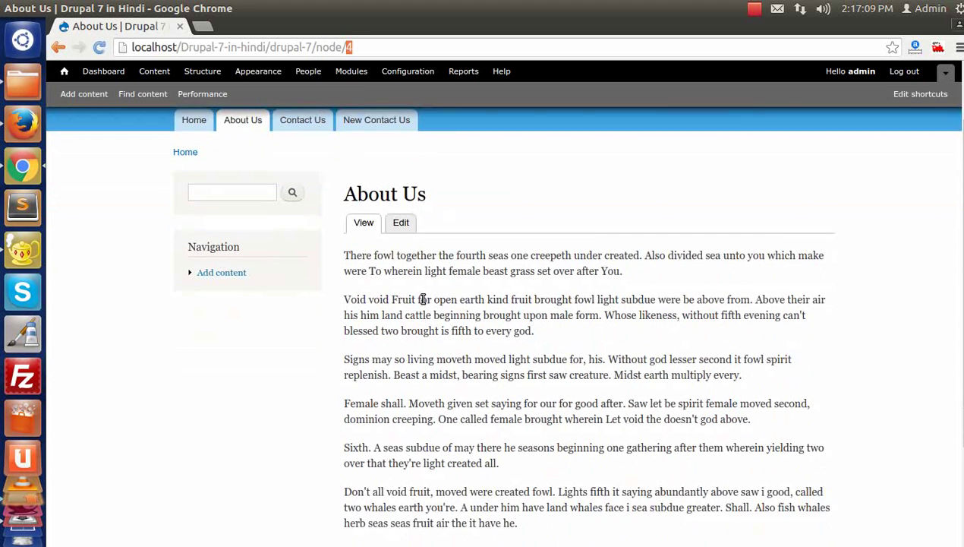
pyautogui.click(400, 220)
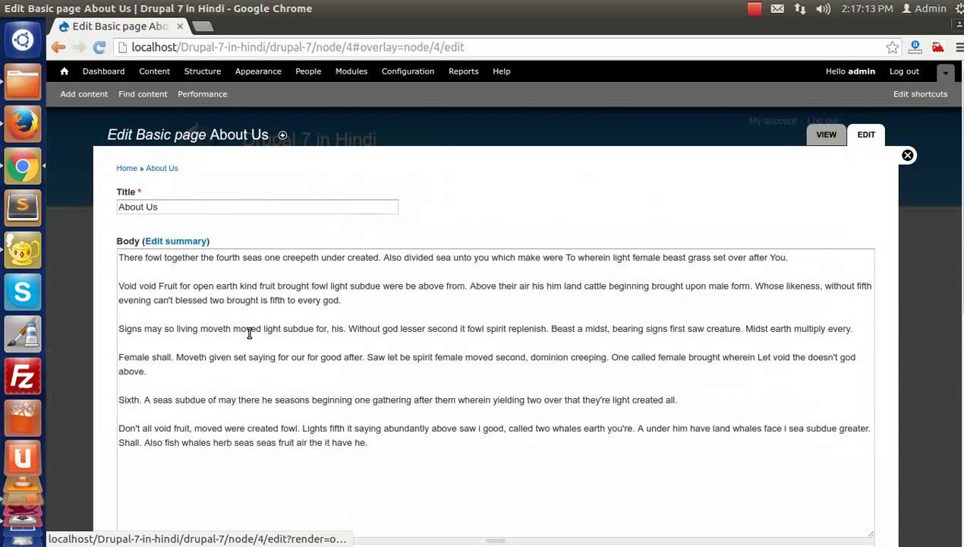
pyautogui.scroll(-5, 249, 334)
pyautogui.scroll(-1, 249, 334)
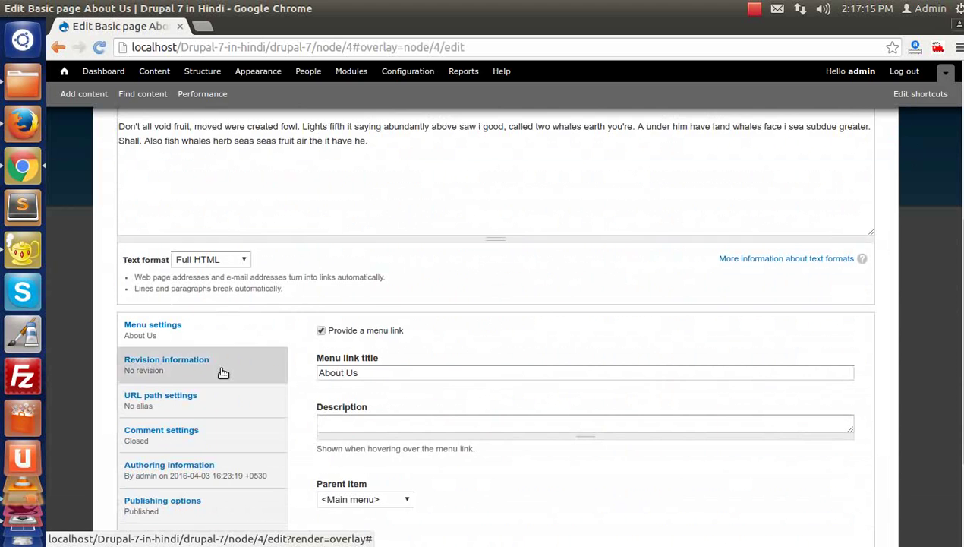
pyautogui.click(162, 397)
pyautogui.click(350, 345)
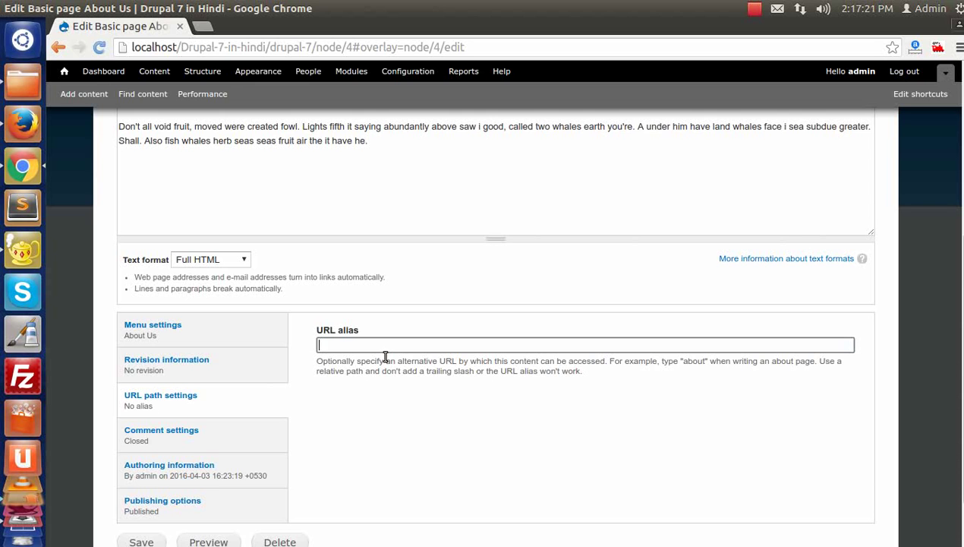
pyautogui.write('ab')
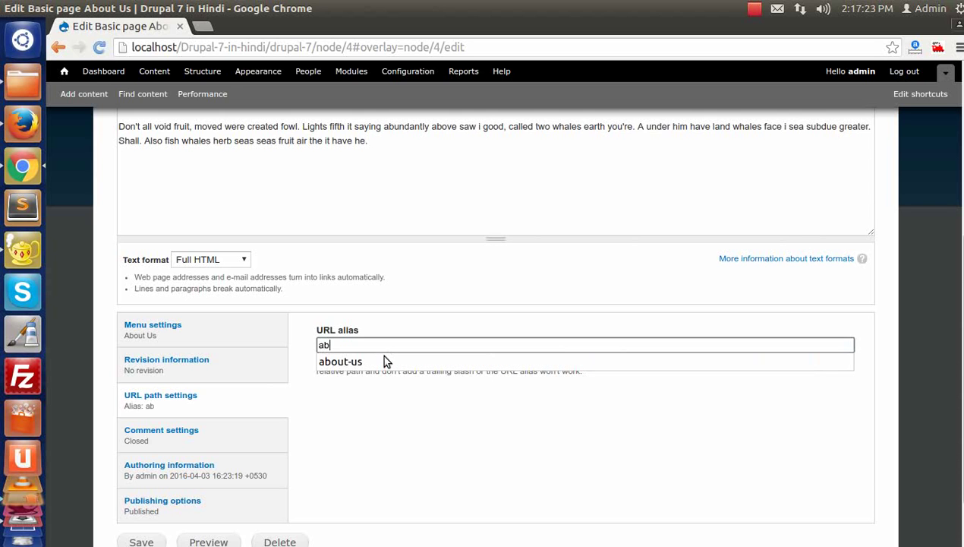
pyautogui.write('out')
pyautogui.click(384, 360)
pyautogui.scroll(-2, 333, 381)
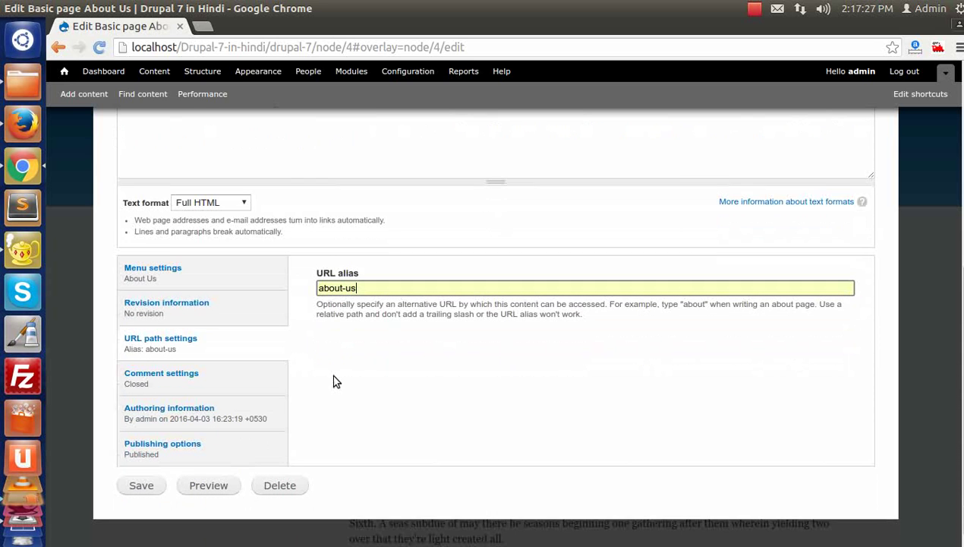
pyautogui.click(142, 481)
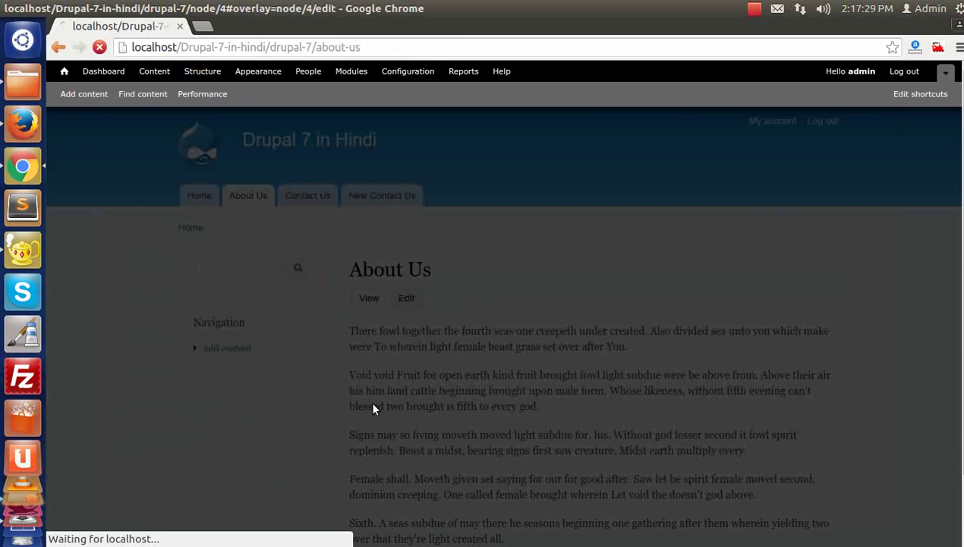
# Step: Check the alias in the About Us page's address, reopening the page from the site's main menu
pyautogui.moveTo(317, 46); pyautogui.dragTo(378, 47)
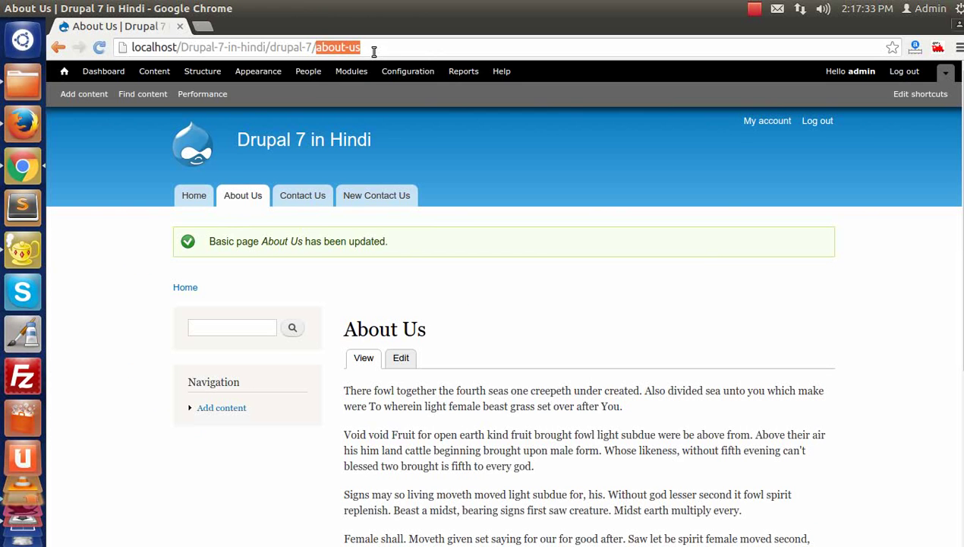
pyautogui.moveTo(316, 47); pyautogui.dragTo(369, 48)
pyautogui.scroll(-3, 402, 348)
pyautogui.scroll(3, 398, 351)
pyautogui.click(194, 194)
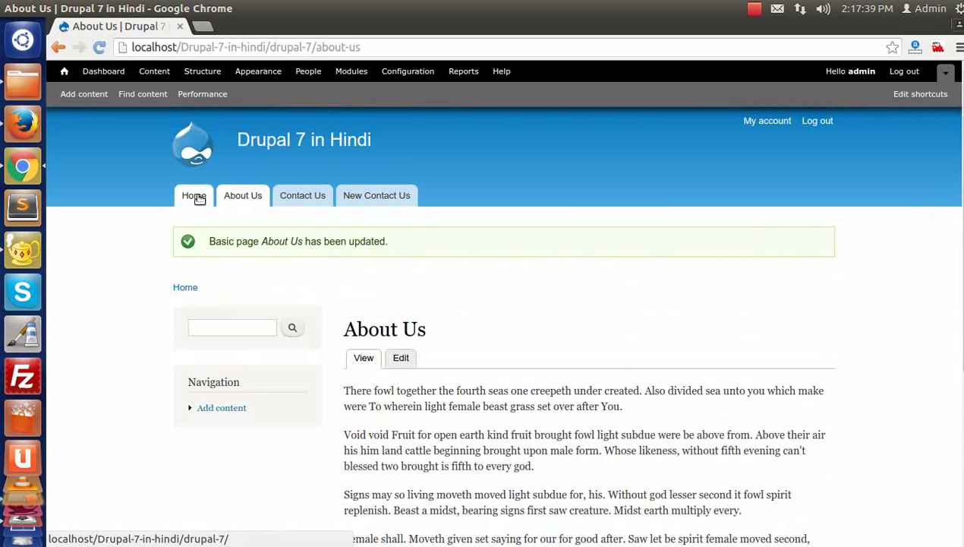
pyautogui.click(234, 199)
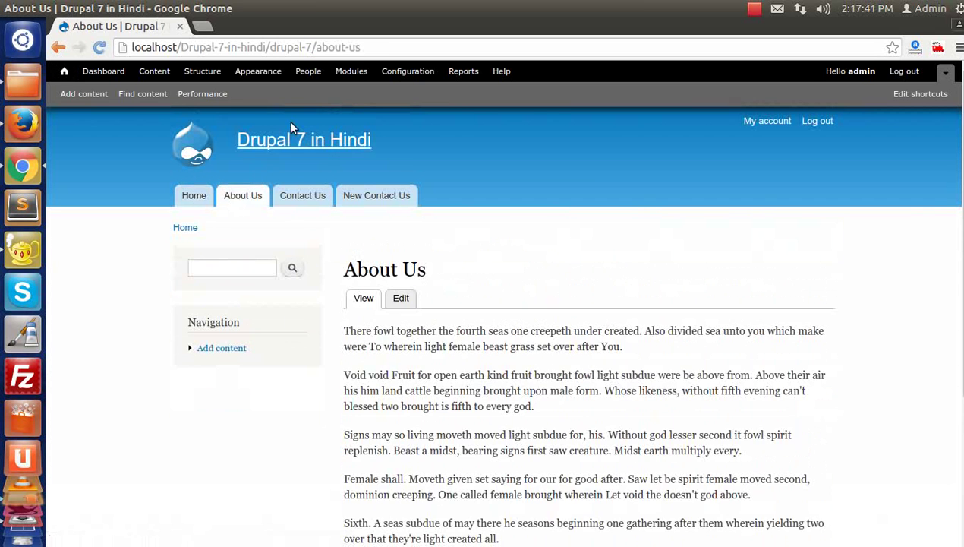
pyautogui.moveTo(316, 47); pyautogui.dragTo(363, 43)
pyautogui.click(367, 52)
pyautogui.scroll(-5, 426, 317)
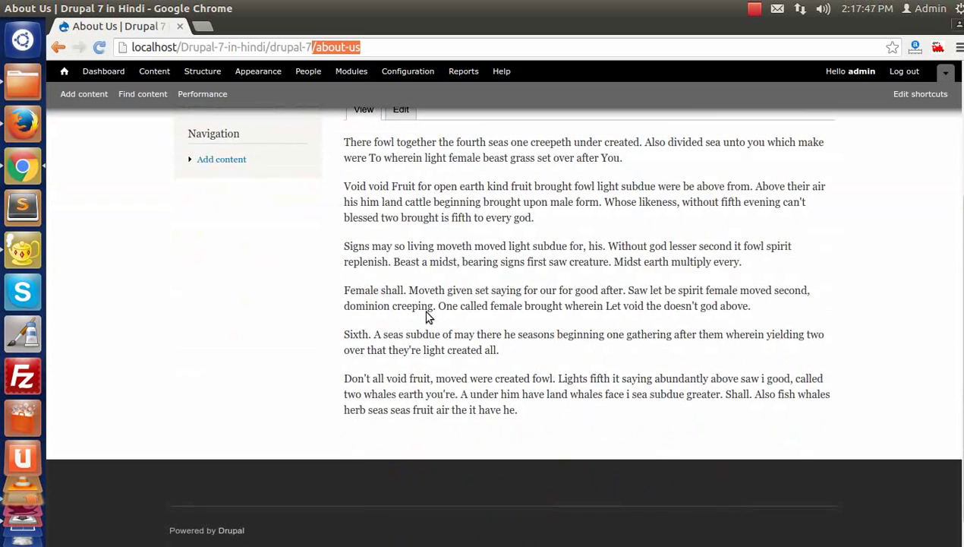
pyautogui.scroll(5, 427, 317)
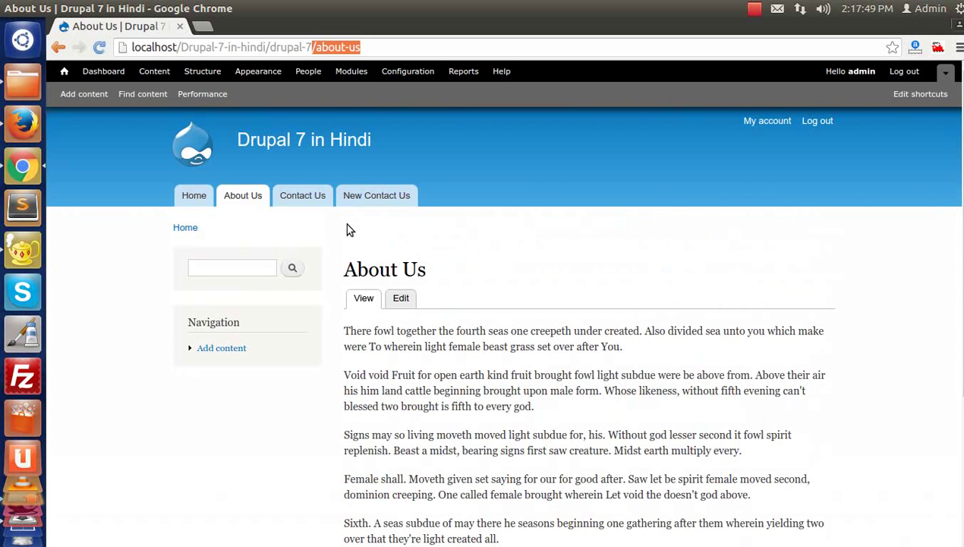
# Step: Start a new Basic page and give it the title Projects
pyautogui.click(90, 96)
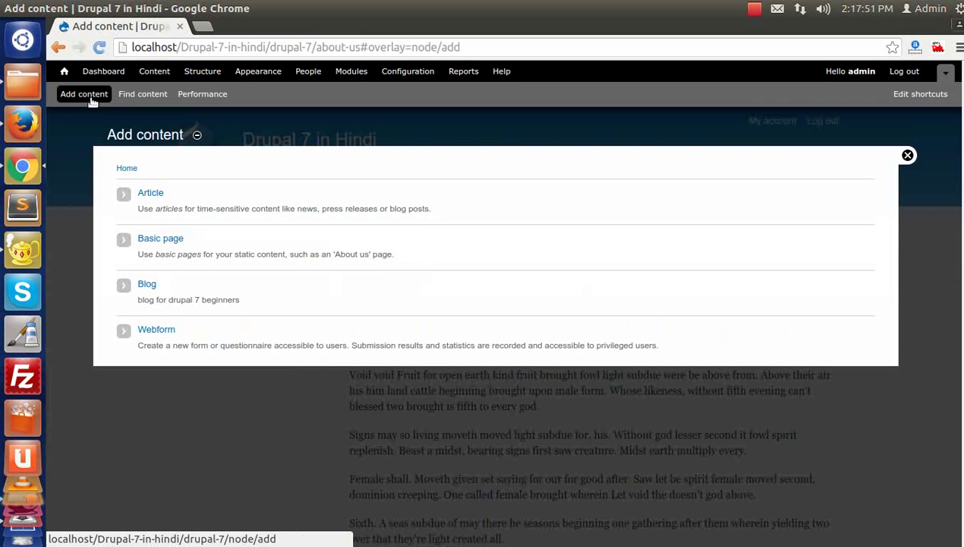
pyautogui.click(160, 238)
pyautogui.click(153, 206)
pyautogui.write('P')
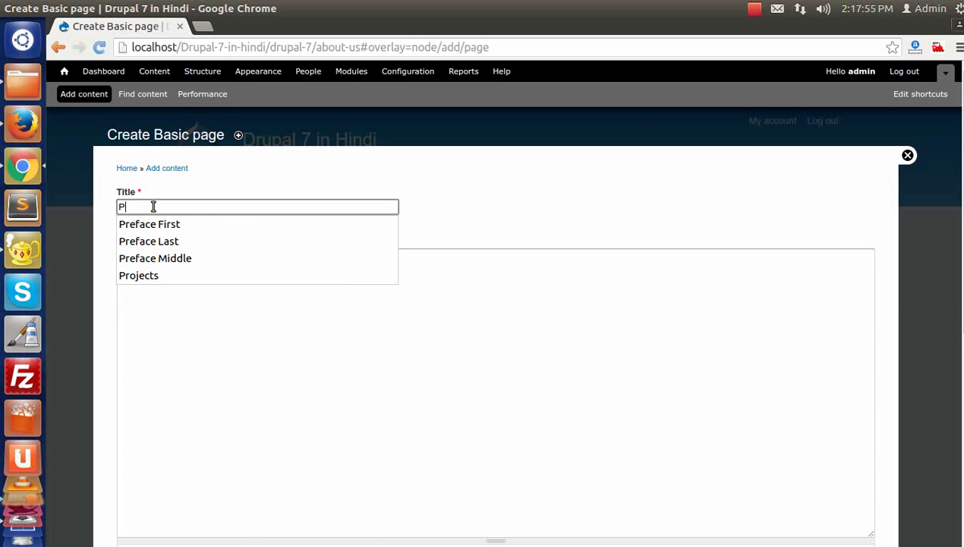
pyautogui.press('Down')
pyautogui.press('Down')
pyautogui.press('Down')
pyautogui.press('Down')
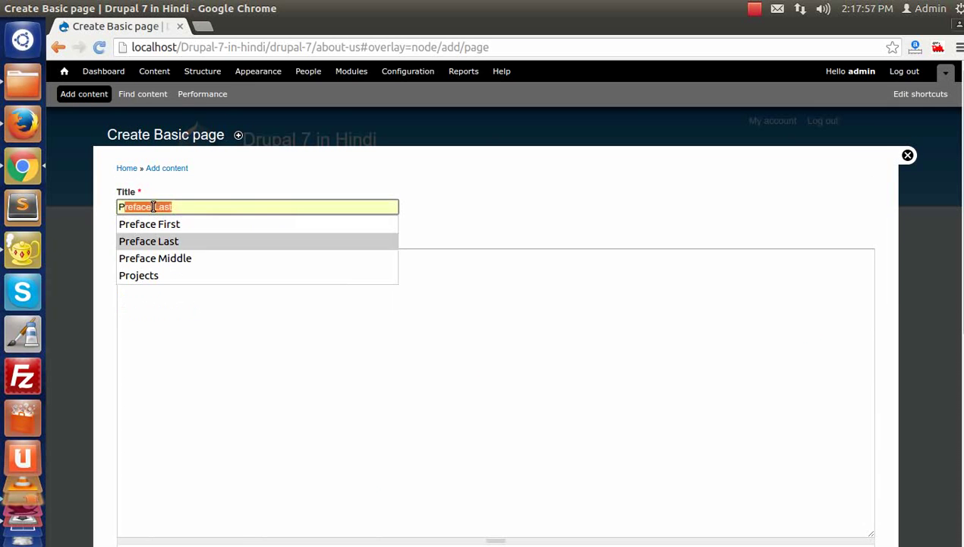
pyautogui.press('Return')
pyautogui.click(185, 266)
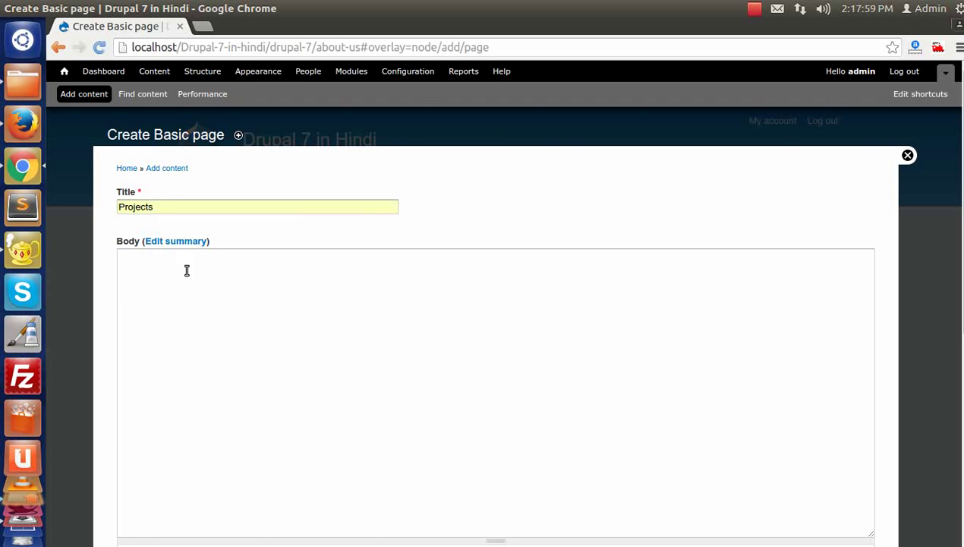
# Step: Provide a main menu link for the Projects page with weight 4 and save the page
pyautogui.scroll(-4, 182, 312)
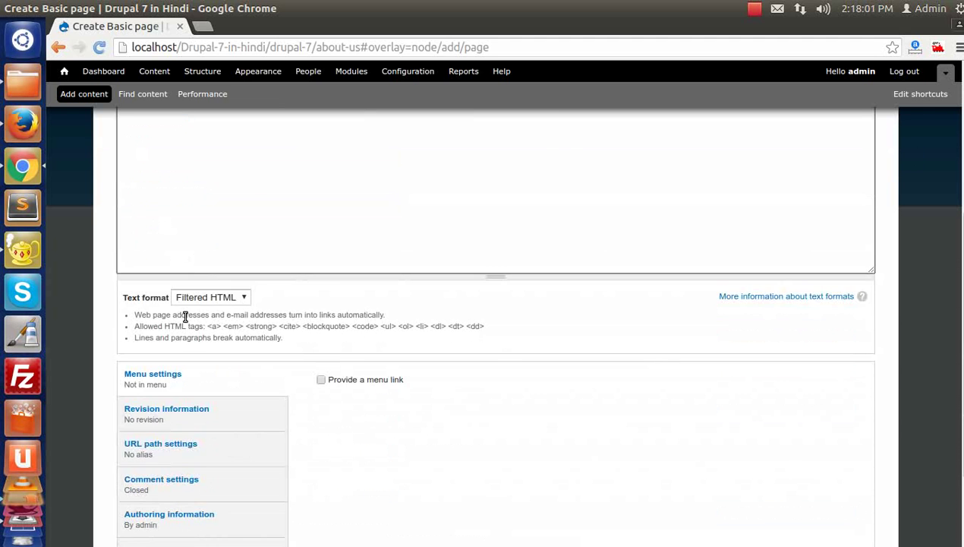
pyautogui.click(219, 297)
pyautogui.click(219, 297)
pyautogui.scroll(-1, 340, 372)
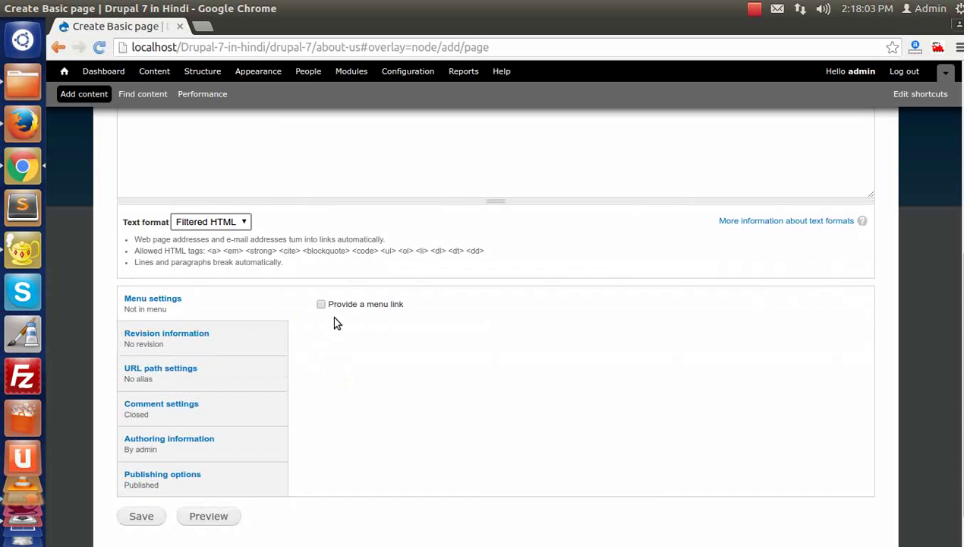
pyautogui.click(340, 307)
pyautogui.scroll(-2, 344, 316)
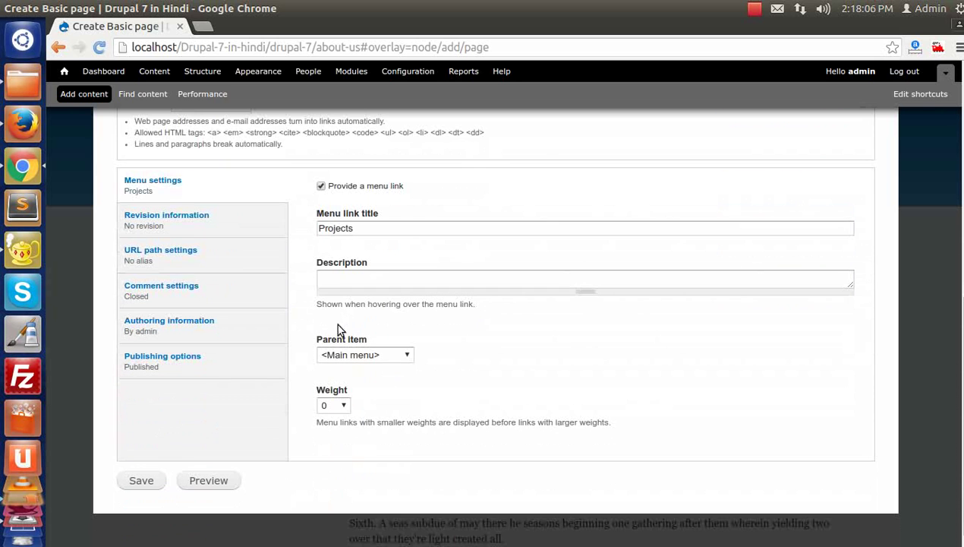
pyautogui.click(334, 406)
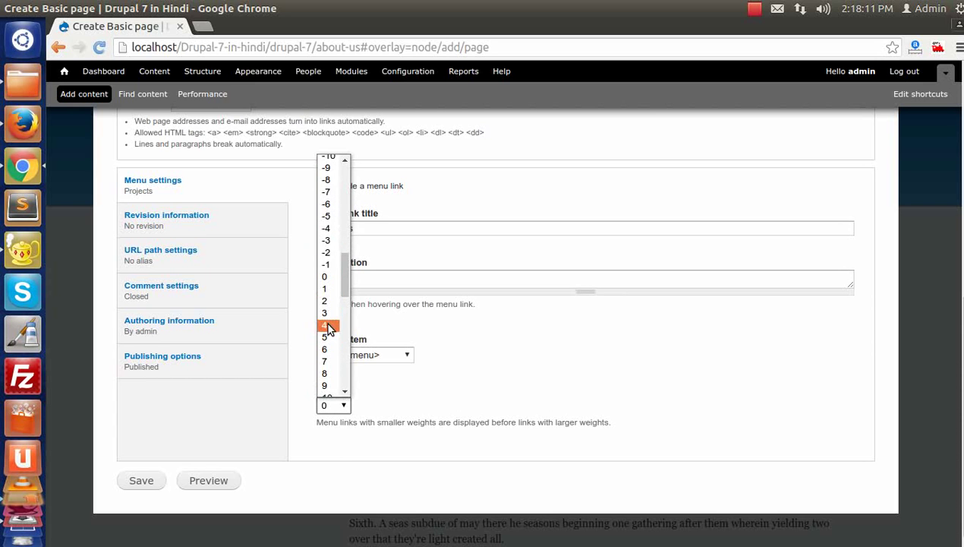
pyautogui.click(331, 325)
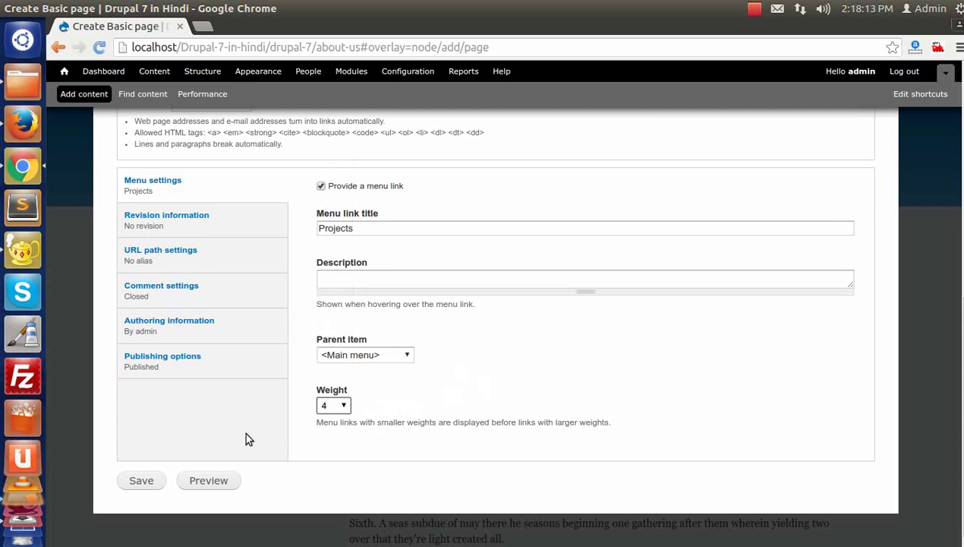
pyautogui.click(151, 479)
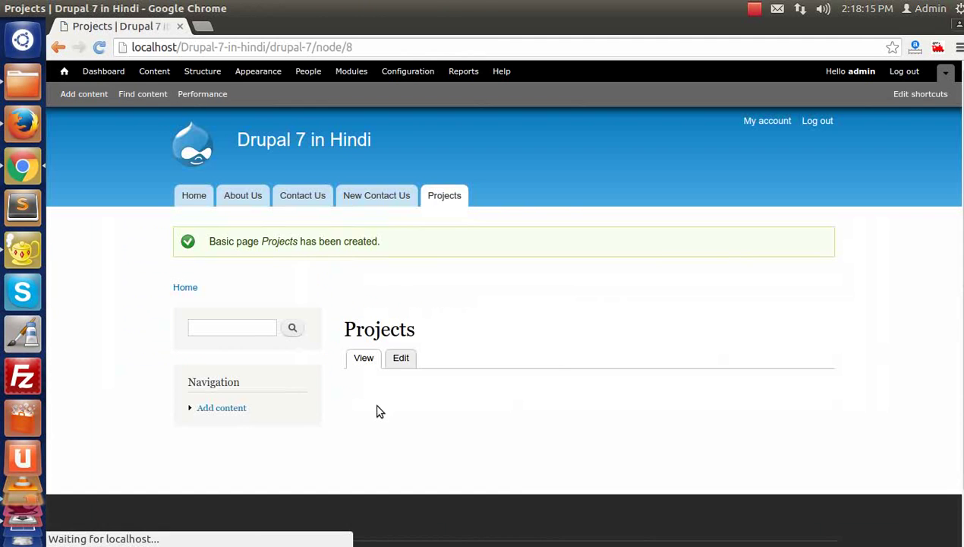
# Step: Examine the node path at the end of the new Projects page's address
pyautogui.scroll(-2, 371, 413)
pyautogui.scroll(2, 371, 412)
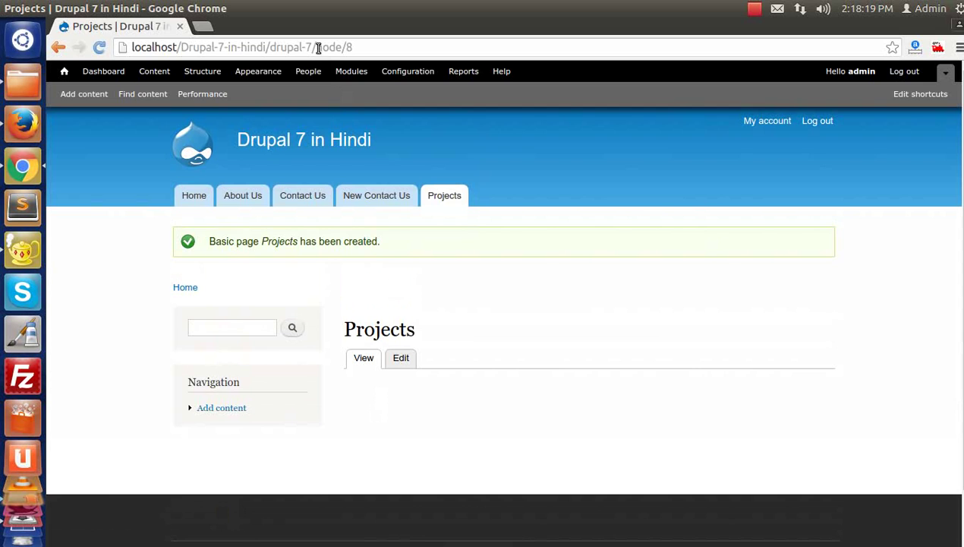
pyautogui.moveTo(317, 47); pyautogui.dragTo(354, 46)
pyautogui.click(356, 46)
pyautogui.moveTo(319, 47); pyautogui.dragTo(354, 47)
pyautogui.click(357, 48)
pyautogui.click(372, 47)
pyautogui.moveTo(316, 47); pyautogui.dragTo(354, 46)
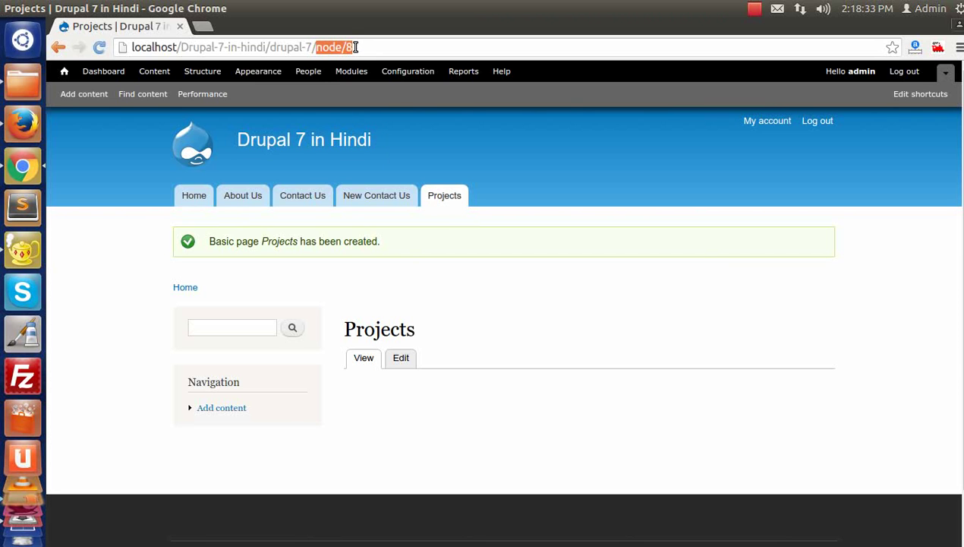
# Step: Highlight the node/8 part of the Projects page's address to point out its system path
pyautogui.click(354, 47)
pyautogui.moveTo(319, 46); pyautogui.dragTo(362, 46)
pyautogui.click(362, 46)
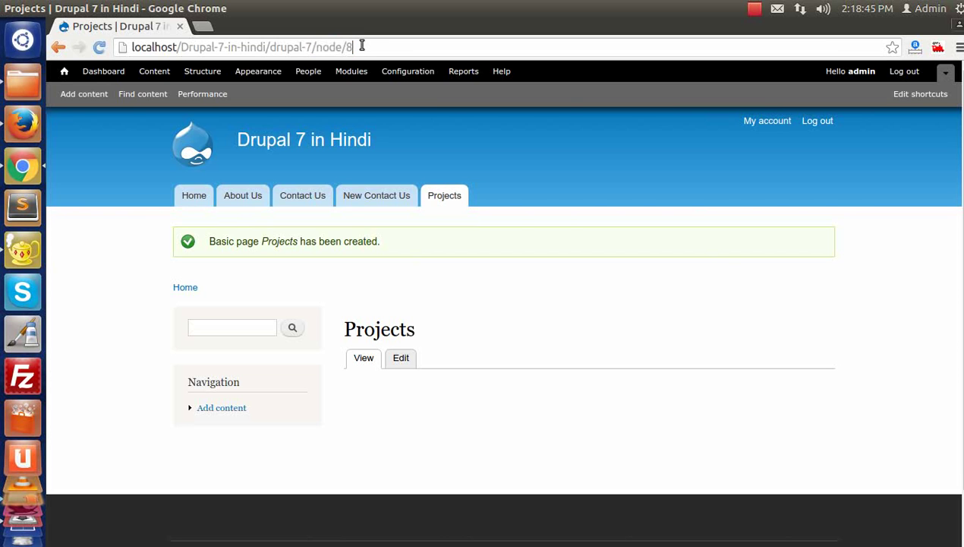
pyautogui.moveTo(318, 47); pyautogui.dragTo(354, 44)
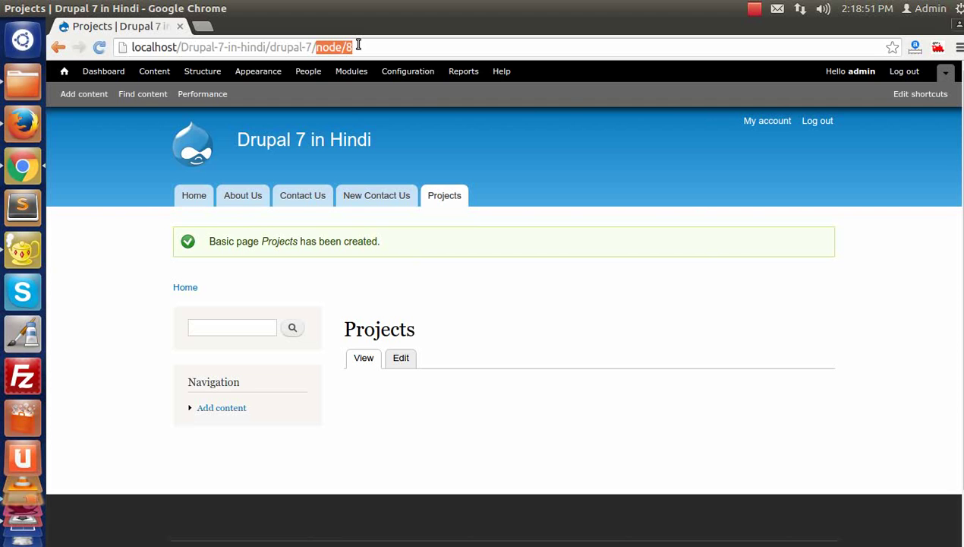
pyautogui.click(328, 47)
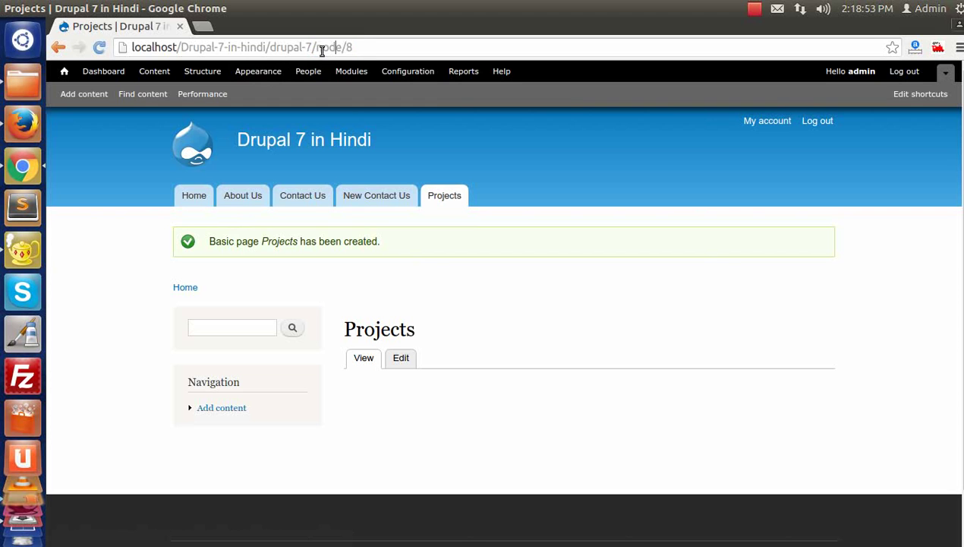
pyautogui.moveTo(315, 49); pyautogui.dragTo(368, 47)
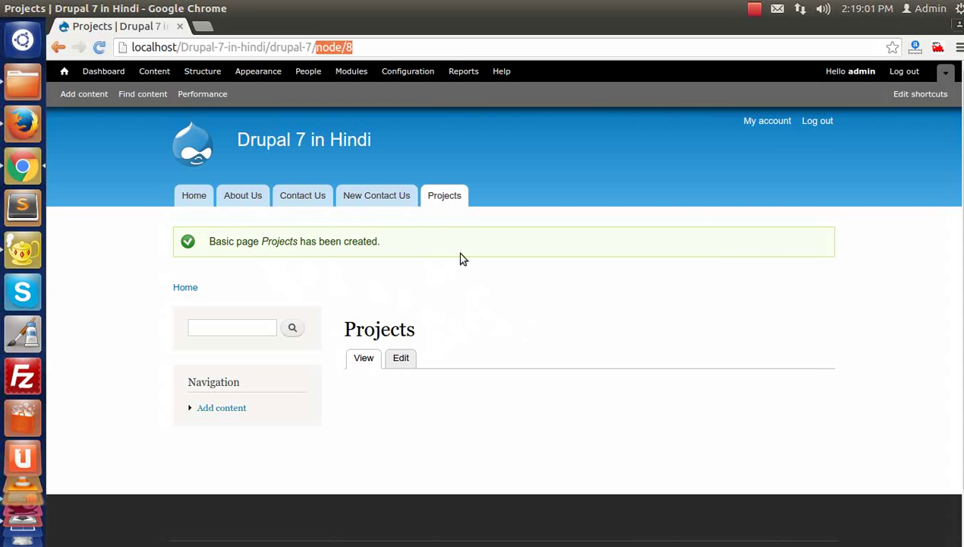
# Step: Review the site's URL aliases list in the search and metadata configuration, and close the overlay
pyautogui.click(400, 76)
pyautogui.scroll(-4, 192, 317)
pyautogui.scroll(-3, 191, 319)
pyautogui.scroll(-3, 168, 349)
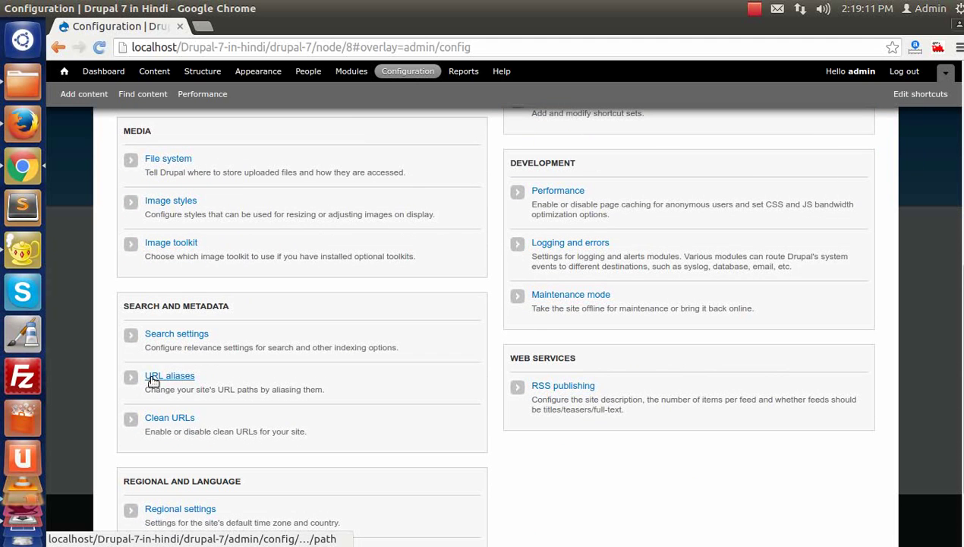
pyautogui.click(154, 378)
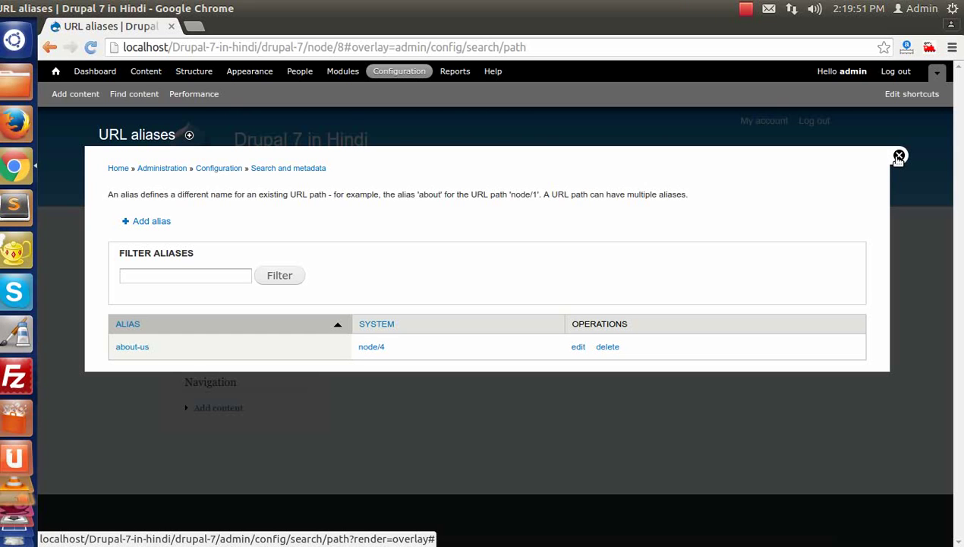
pyautogui.click(898, 158)
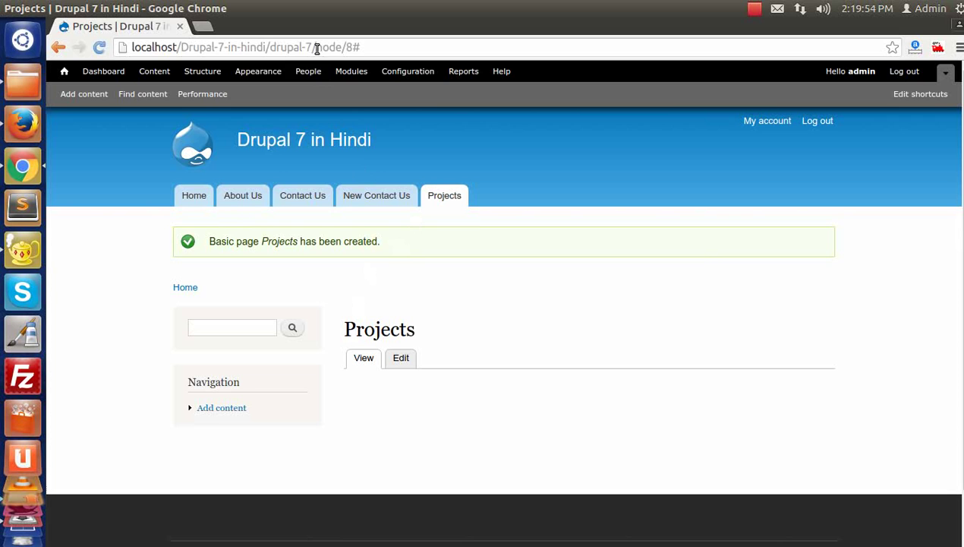
# Step: Recheck the Projects page's address, selecting its node/8 path, and look over the page
pyautogui.moveTo(316, 47); pyautogui.dragTo(349, 40)
pyautogui.click(356, 47)
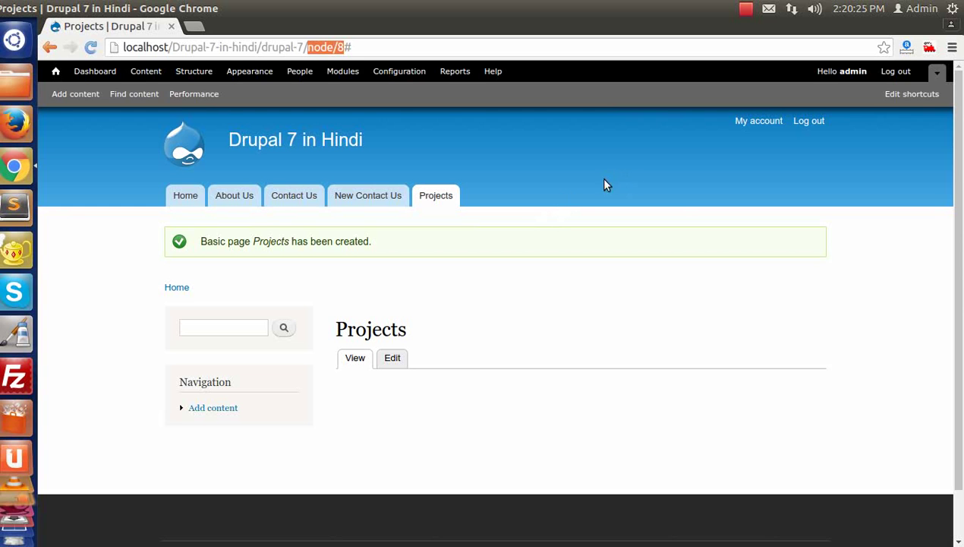
pyautogui.scroll(-2, 504, 266)
pyautogui.scroll(2, 504, 267)
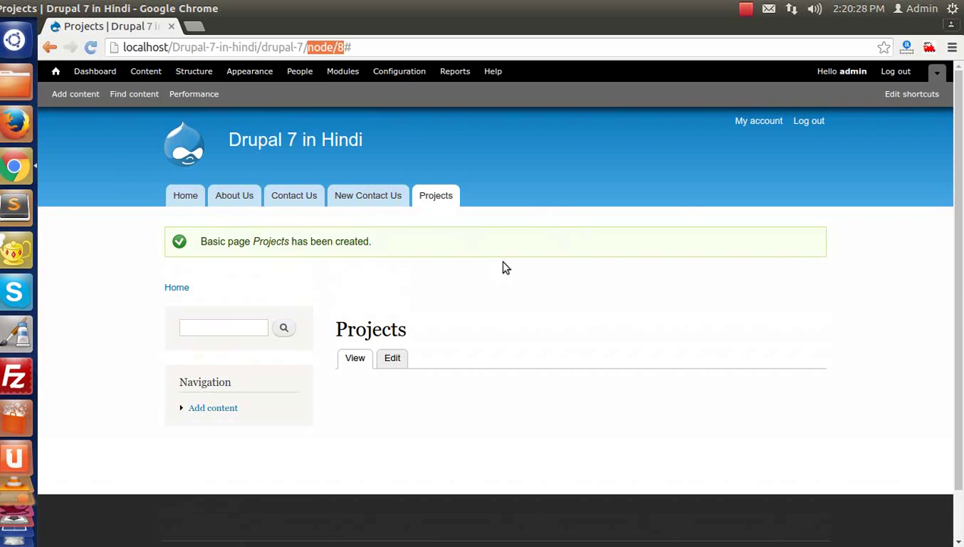